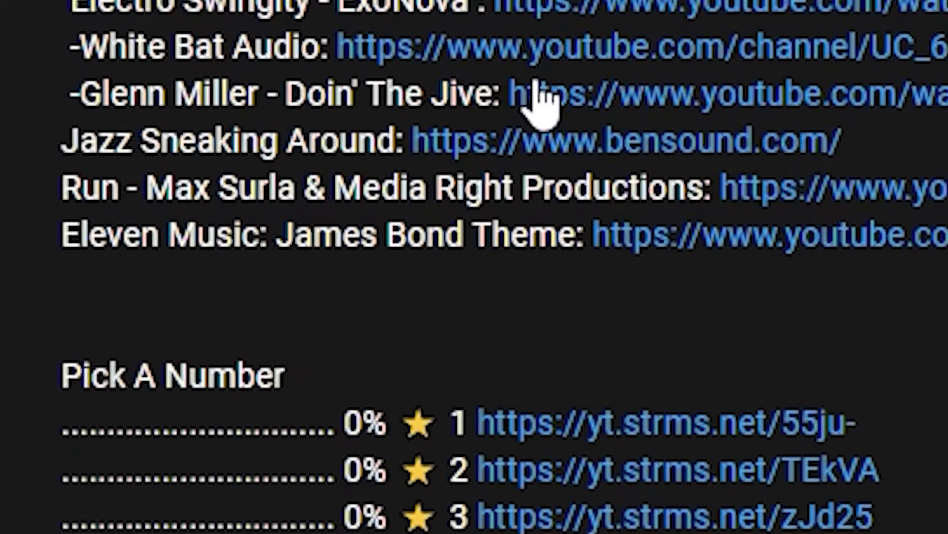
In Chrome, search Google for 'mercury by streamelements' and open the Mercury homepage
{"action": "scroll", "coordinate": [540, 99], "scroll_direction": "down", "scroll_amount": 3}
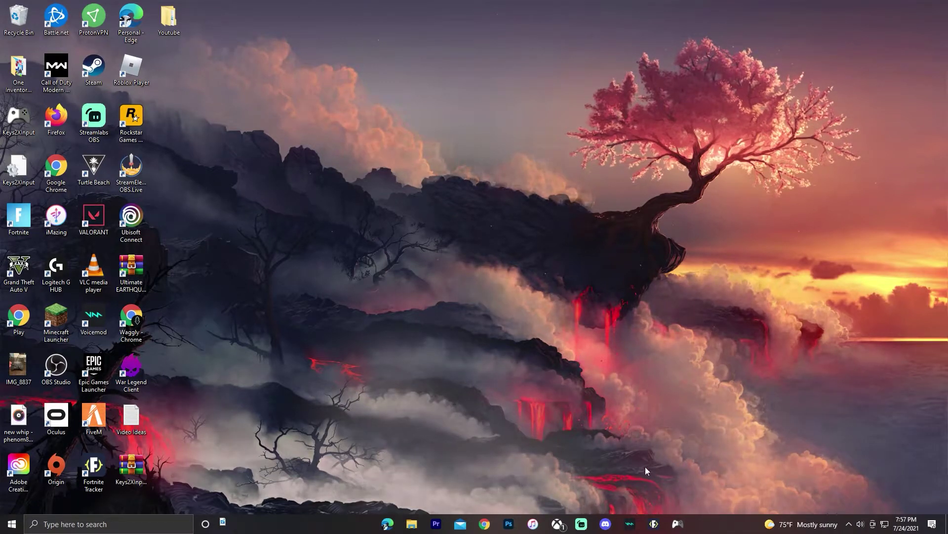
{"action": "left_click", "coordinate": [484, 524]}
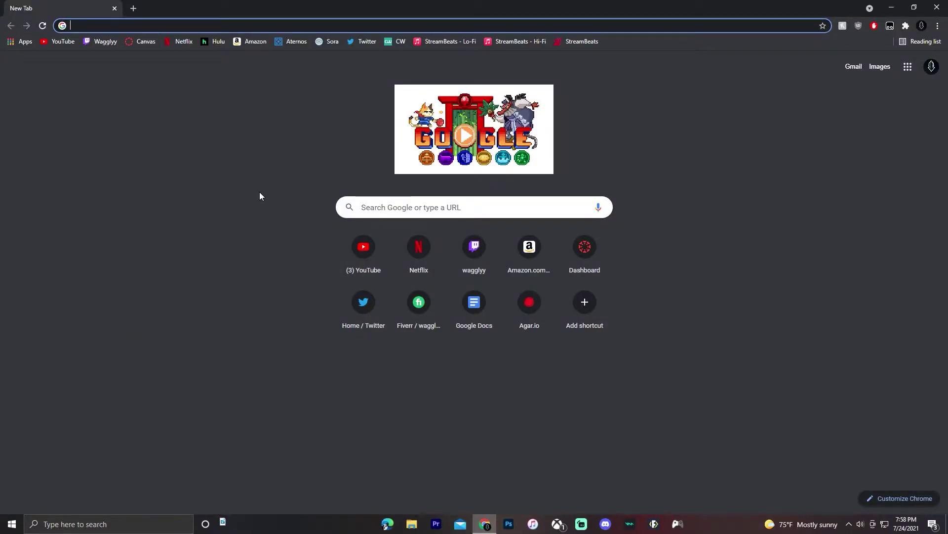
{"action": "type", "text": "mercury by streame"}
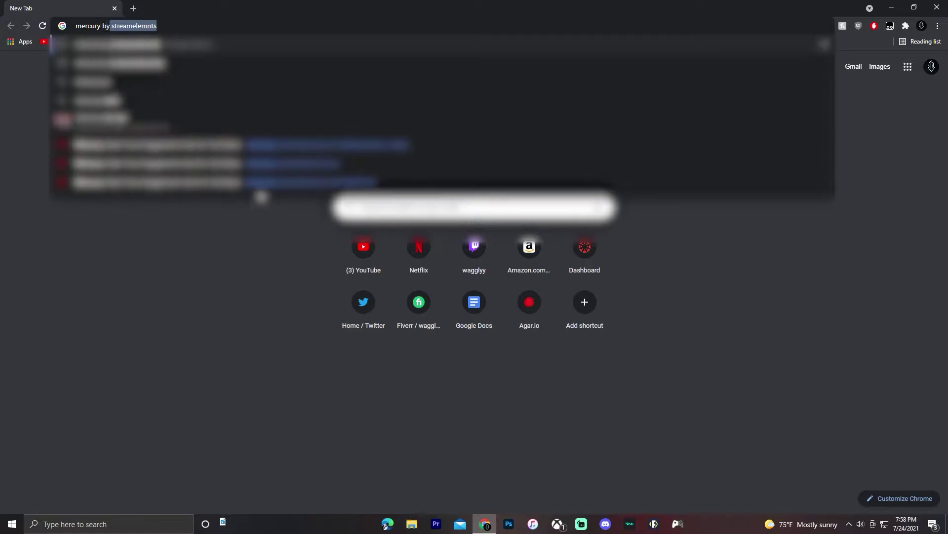
{"action": "type", "text": "lem"}
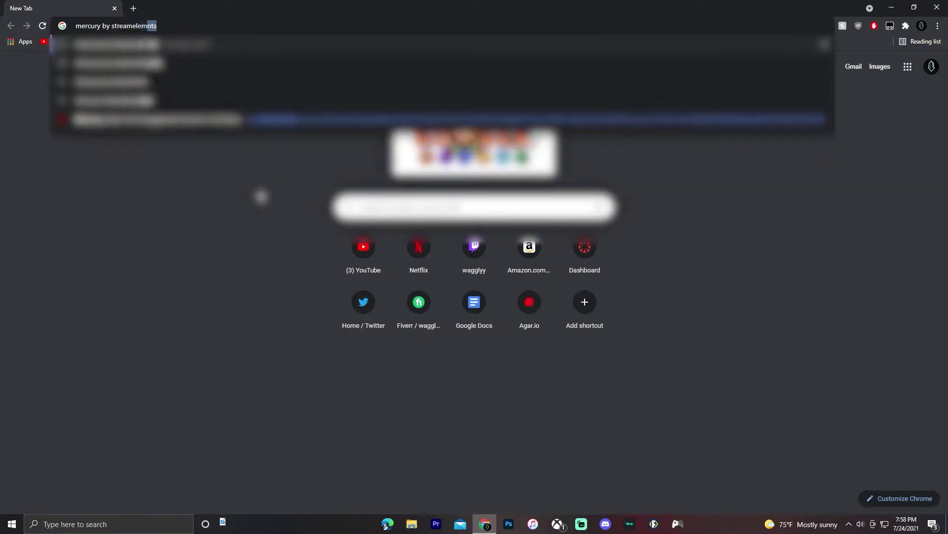
{"action": "type", "text": "ents"}
{"action": "key", "text": "Return"}
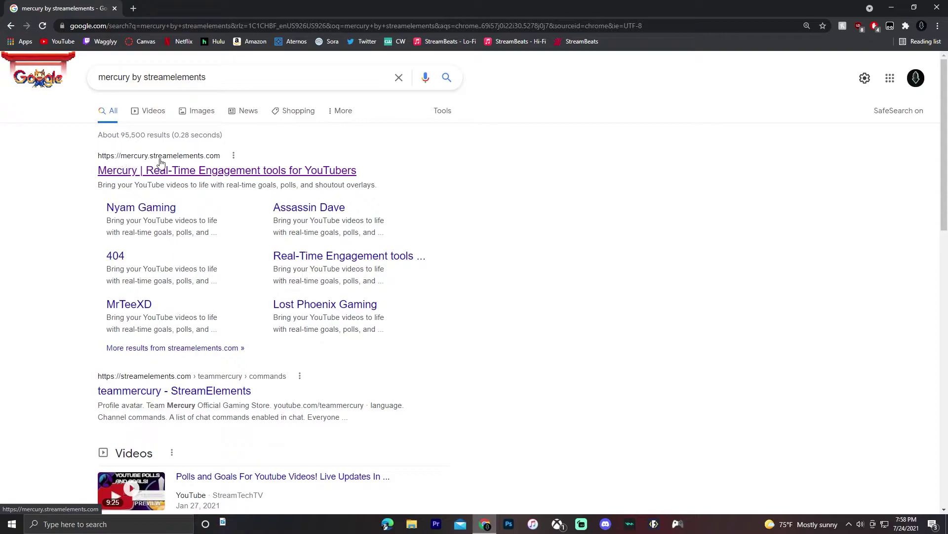
{"action": "left_click", "coordinate": [230, 174]}
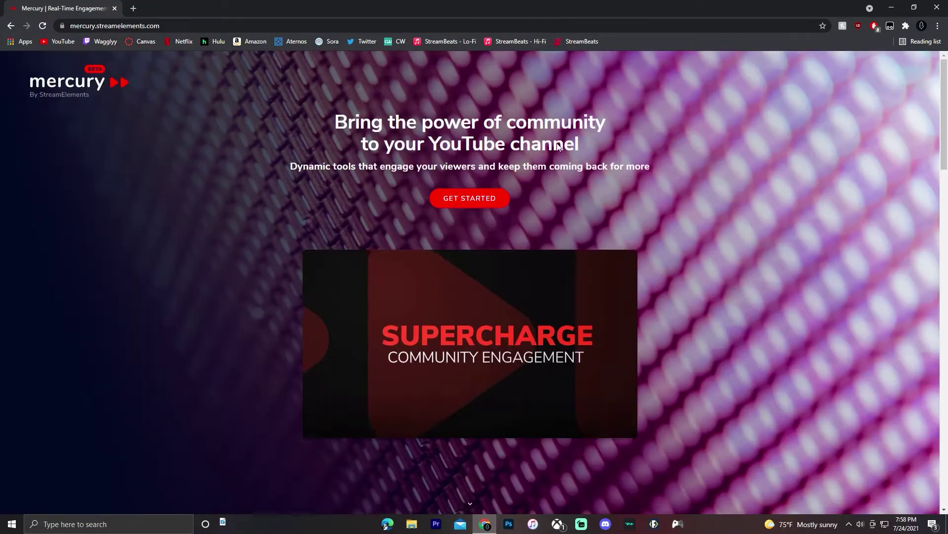
Log in to Mercury with the first Google account to reach the dashboard
{"action": "left_click", "coordinate": [495, 199]}
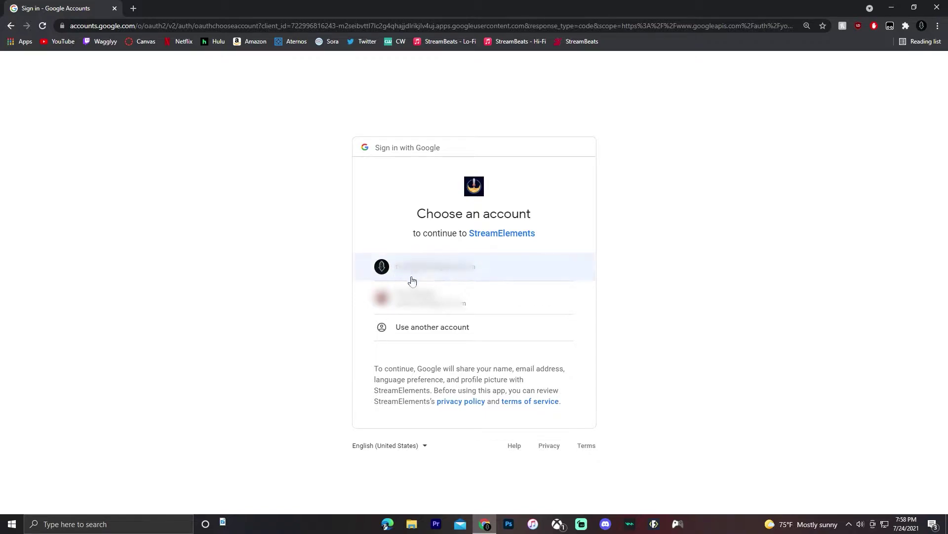
{"action": "left_click", "coordinate": [441, 273]}
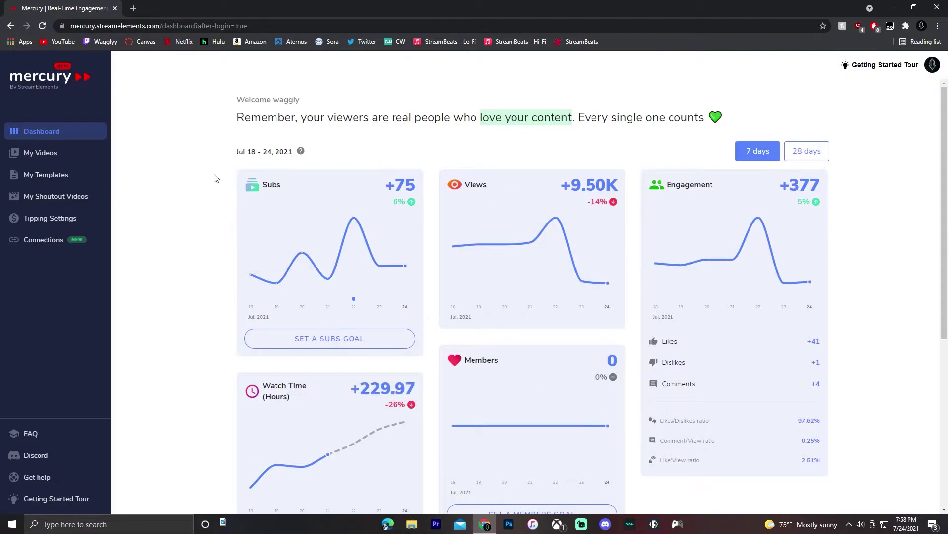
Open the description editor for the 'I RAISED my FPS' video from My Videos
{"action": "left_click", "coordinate": [36, 154]}
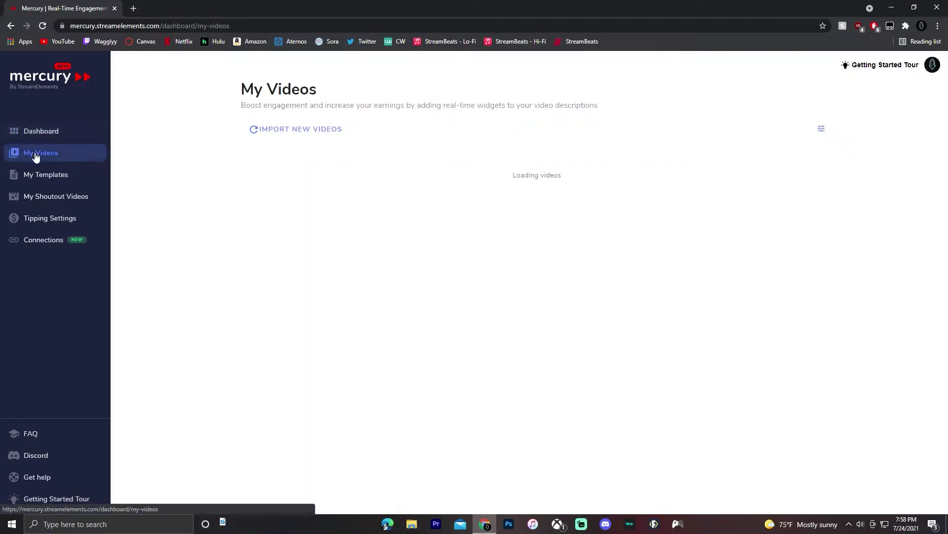
{"action": "scroll", "coordinate": [375, 277], "scroll_direction": "down", "scroll_amount": 4}
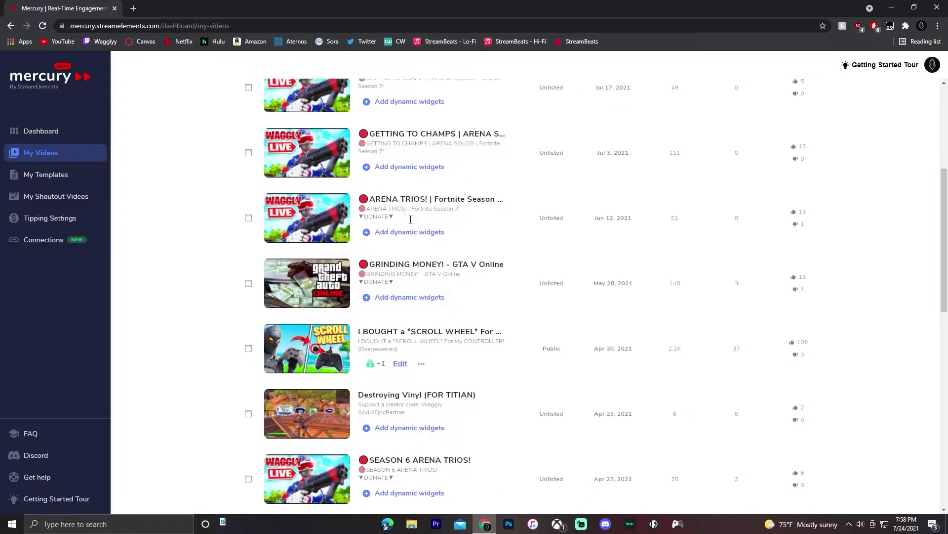
{"action": "scroll", "coordinate": [385, 277], "scroll_direction": "down", "scroll_amount": 10}
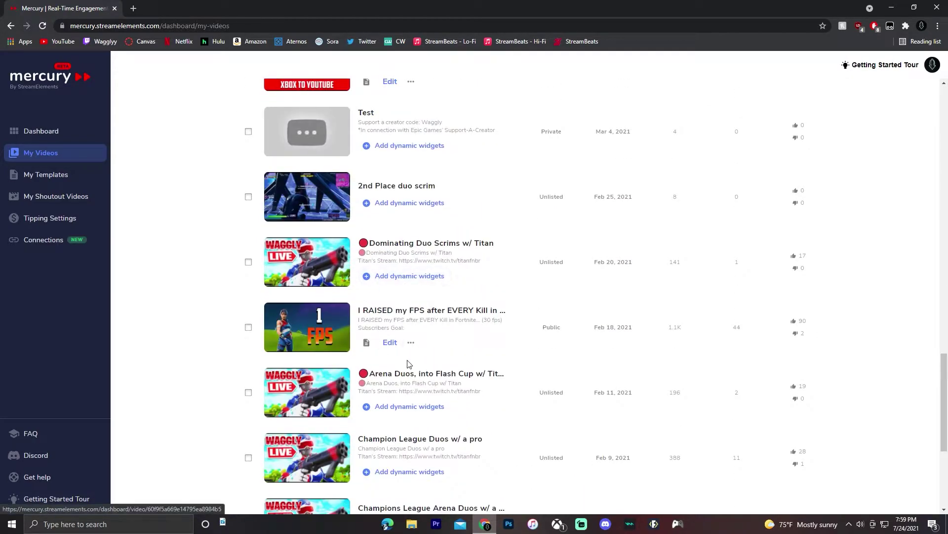
{"action": "left_click", "coordinate": [390, 343]}
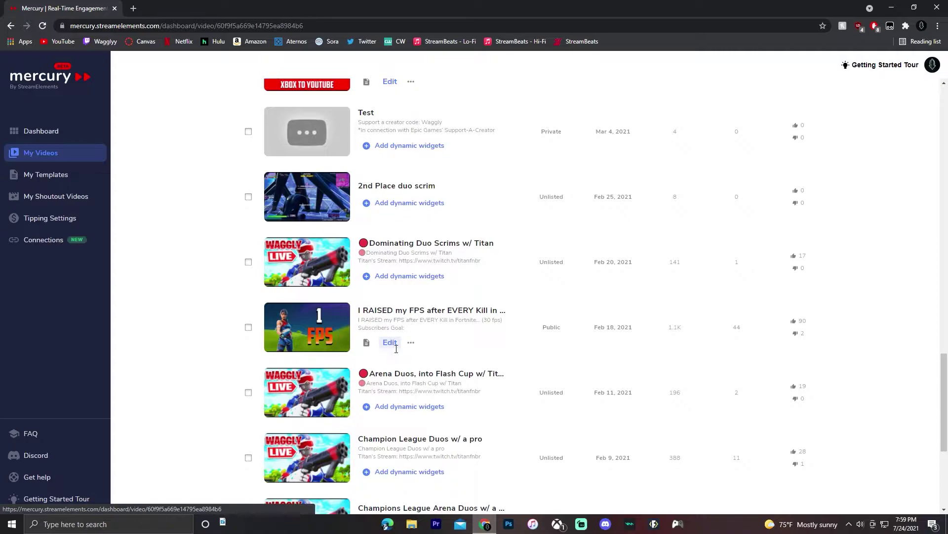
Add blank lines at the end of the description, below the music credits
{"action": "scroll", "coordinate": [522, 396], "scroll_direction": "down", "scroll_amount": 3}
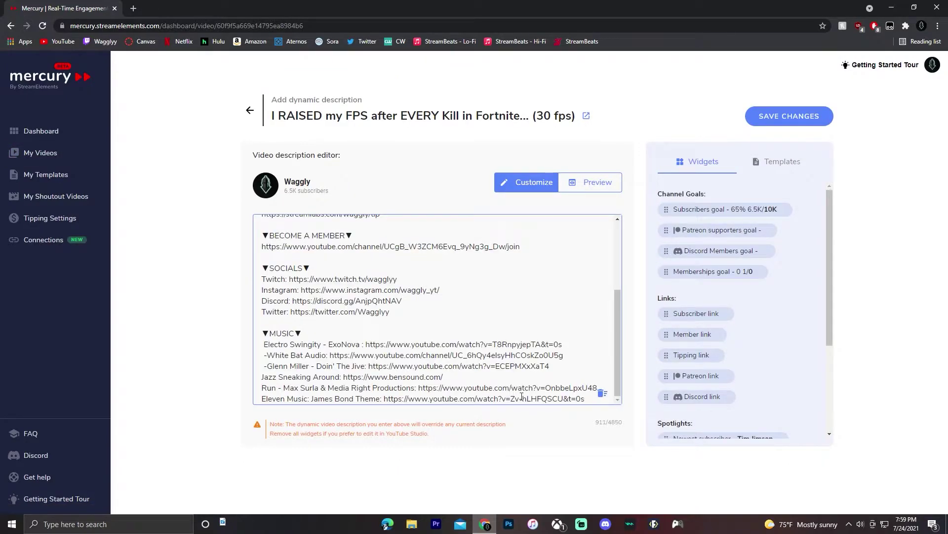
{"action": "left_click", "coordinate": [590, 400]}
{"action": "key", "text": "Return"}
{"action": "key", "text": "Return"}
{"action": "key", "text": "Return"}
{"action": "key", "text": "Return"}
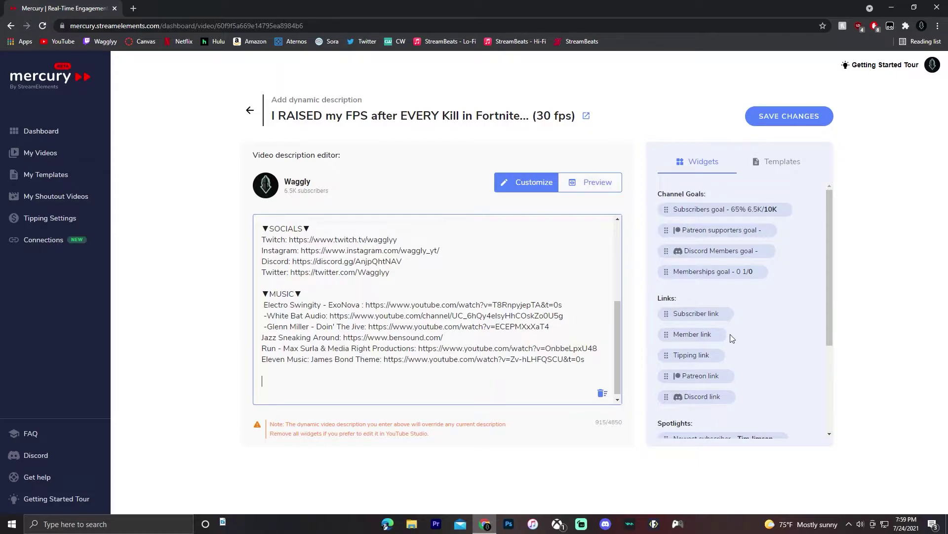
{"action": "scroll", "coordinate": [732, 339], "scroll_direction": "down", "scroll_amount": 3}
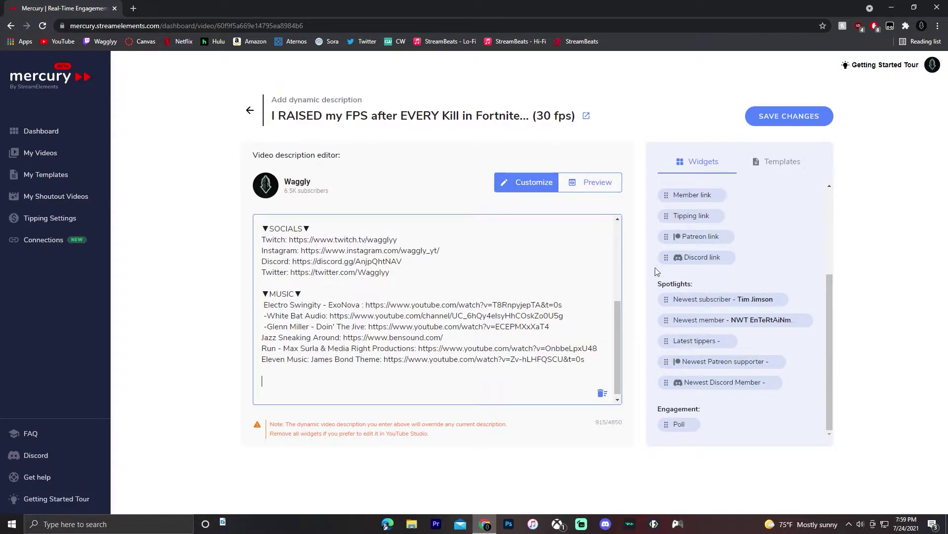
Insert a poll widget at the description's end with the question 'Pick A Number'
{"action": "left_click_drag", "start_coordinate": [702, 426], "coordinate": [311, 393]}
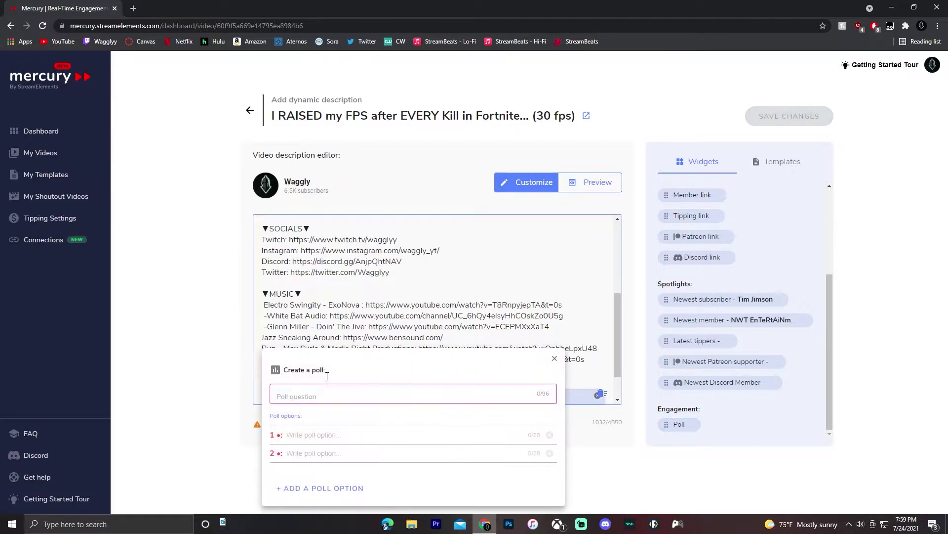
{"action": "left_click", "coordinate": [312, 397]}
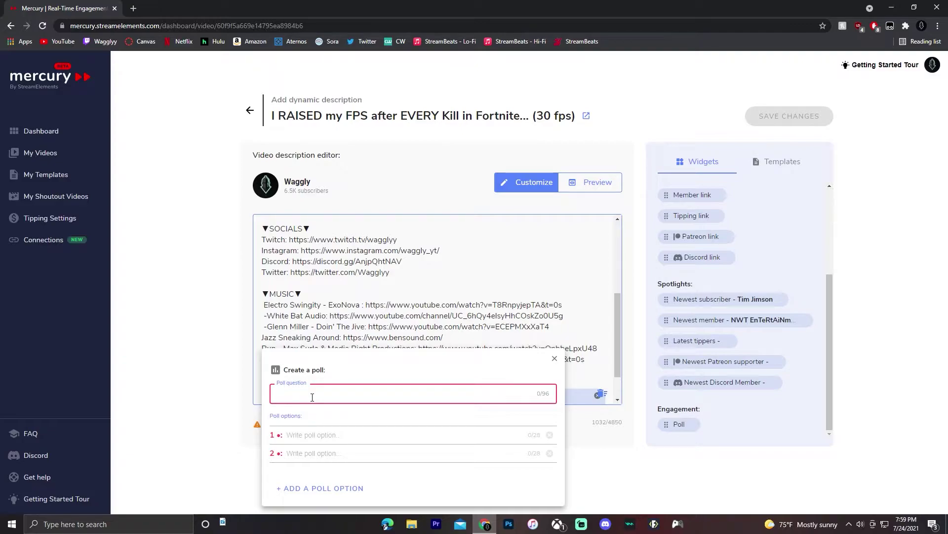
{"action": "type", "text": "P"}
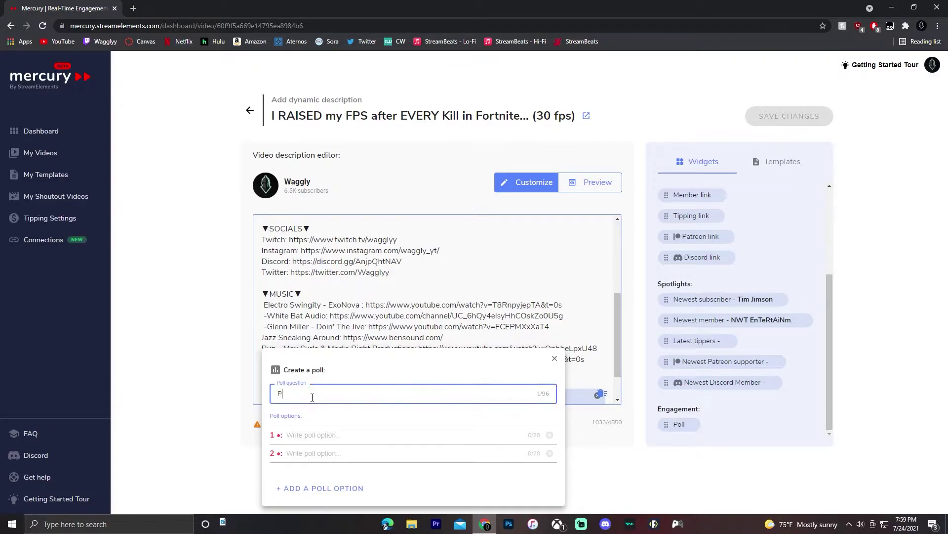
{"action": "type", "text": "ick A Number"}
Fill in poll options 1, 2, 3, 4 and 5, then close the poll dialog
{"action": "left_click", "coordinate": [318, 437]}
{"action": "type", "text": "1"}
{"action": "left_click", "coordinate": [332, 455]}
{"action": "type", "text": "2"}
{"action": "left_click", "coordinate": [314, 488]}
{"action": "type", "text": "3"}
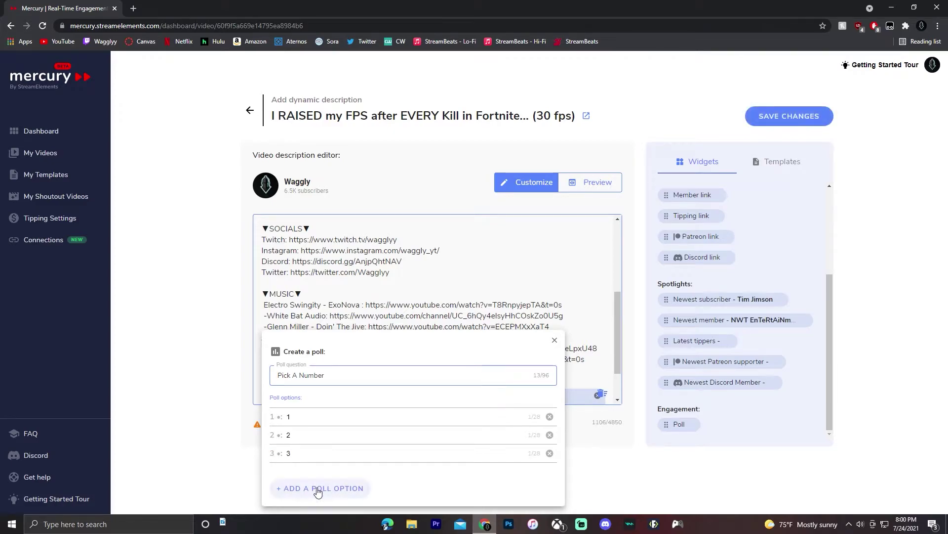
{"action": "left_click", "coordinate": [317, 488]}
{"action": "type", "text": "4"}
{"action": "left_click", "coordinate": [308, 488]}
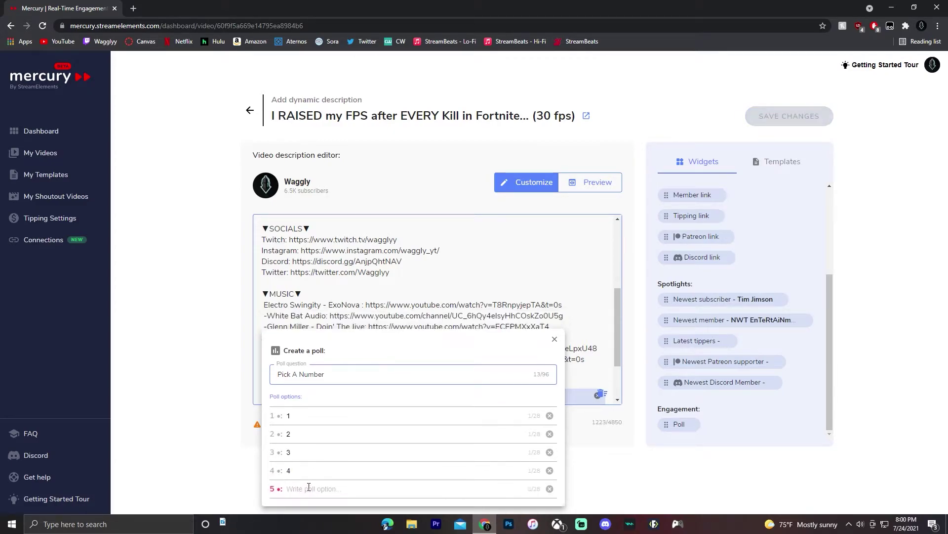
{"action": "type", "text": "5"}
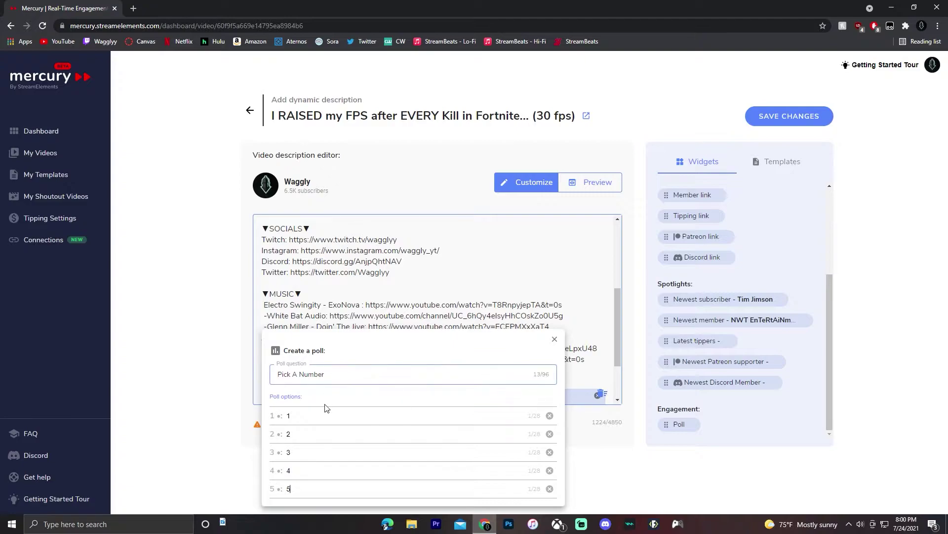
{"action": "left_click", "coordinate": [585, 438]}
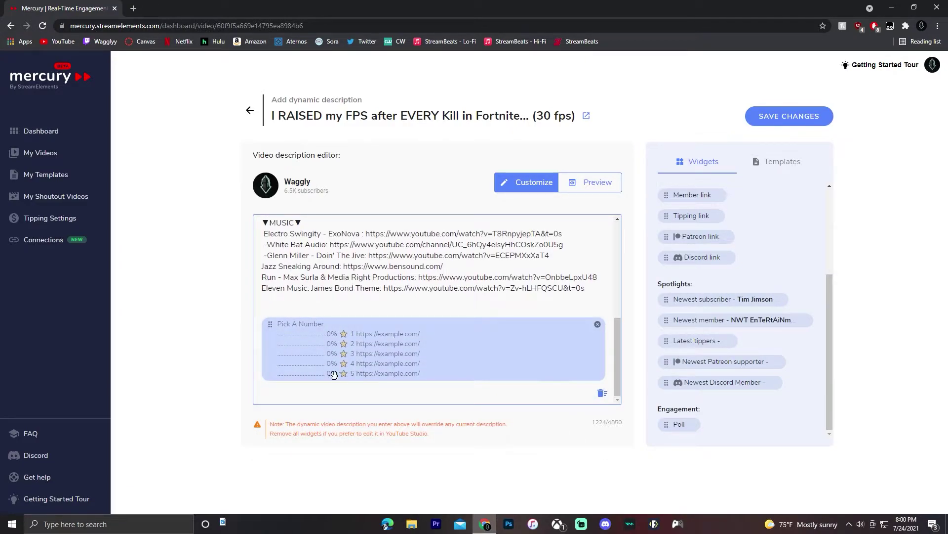
Check the Pick A Number poll in the description preview, then save the description changes
{"action": "left_click", "coordinate": [593, 183]}
{"action": "left_click", "coordinate": [292, 246]}
{"action": "scroll", "coordinate": [327, 402], "scroll_direction": "down", "scroll_amount": 2}
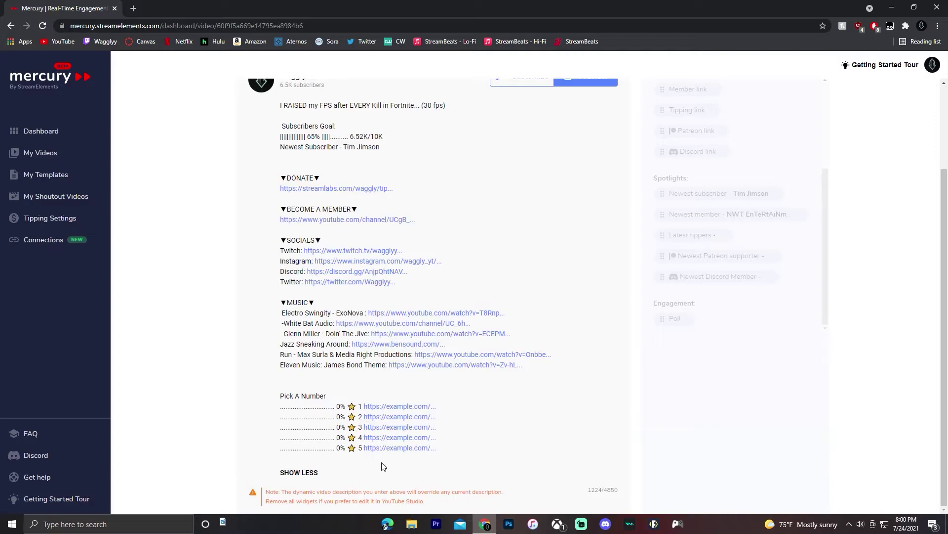
{"action": "left_click_drag", "start_coordinate": [278, 392], "coordinate": [478, 451]}
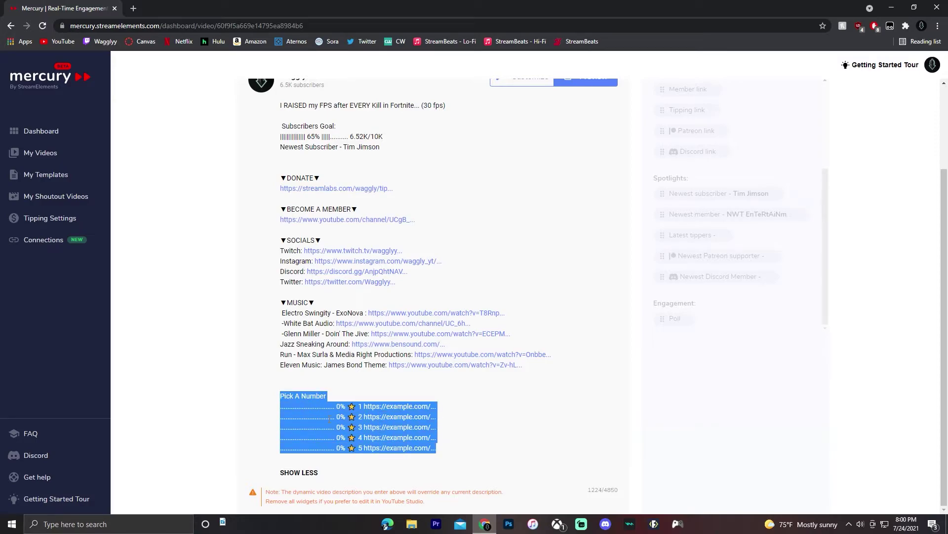
{"action": "left_click", "coordinate": [370, 403]}
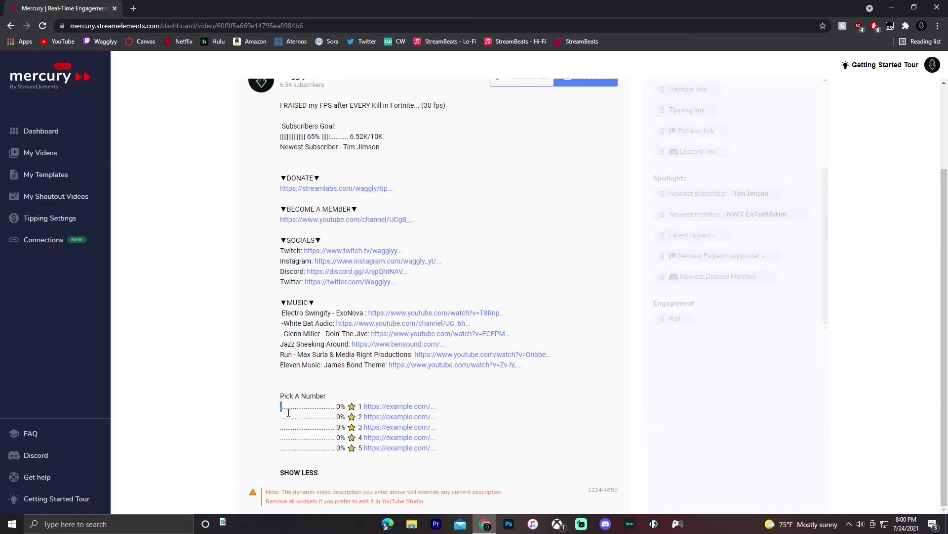
{"action": "left_click_drag", "start_coordinate": [288, 412], "coordinate": [341, 429]}
{"action": "left_click", "coordinate": [343, 434]}
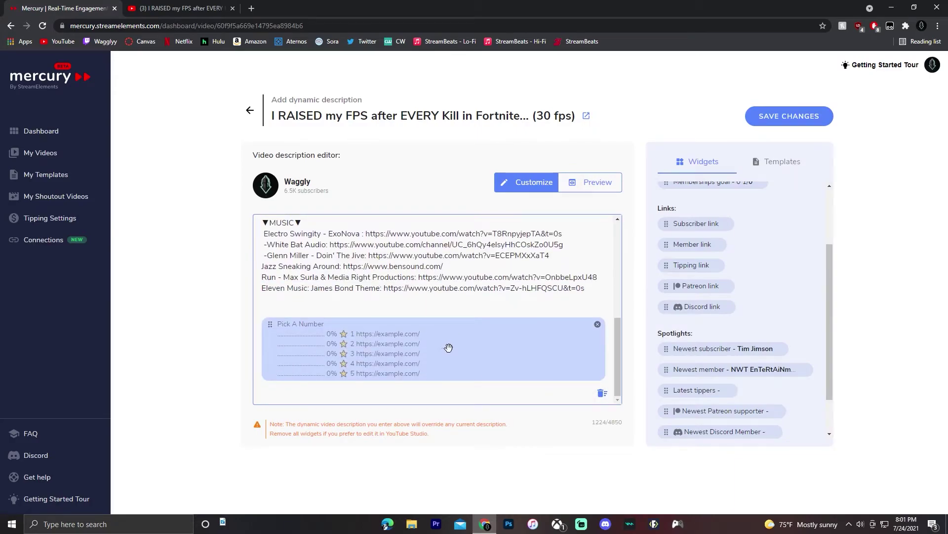
{"action": "left_click", "coordinate": [816, 118]}
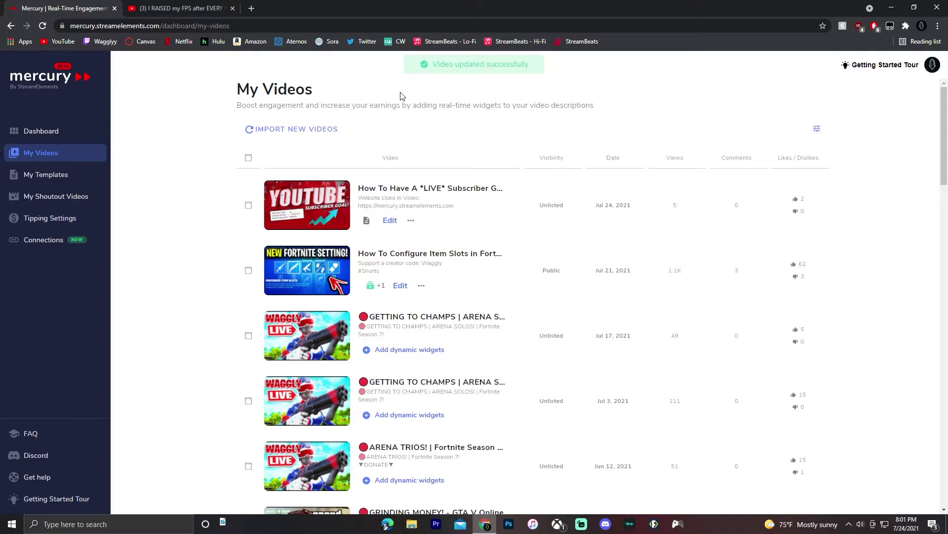
Reload the YouTube video page, pause playback and expand the description to reveal the poll
{"action": "left_click", "coordinate": [188, 9]}
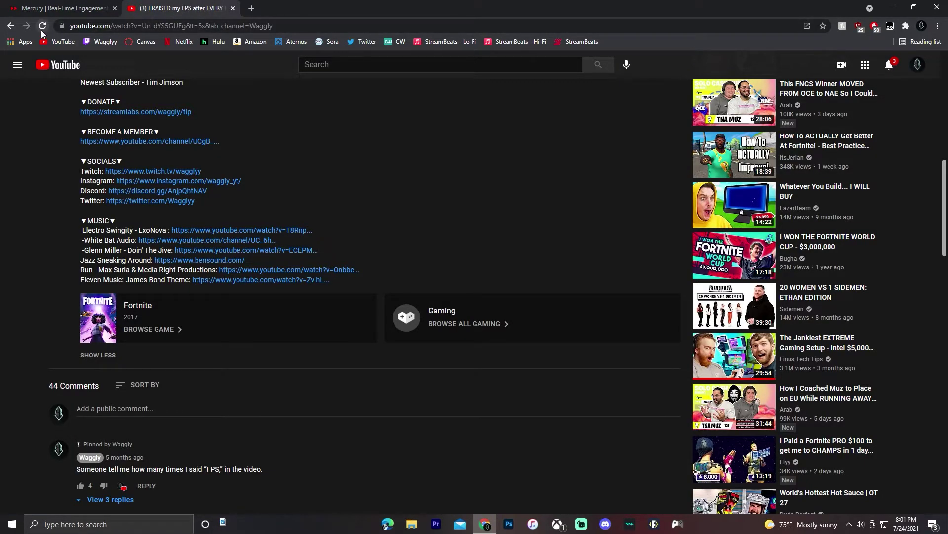
{"action": "left_click", "coordinate": [42, 27]}
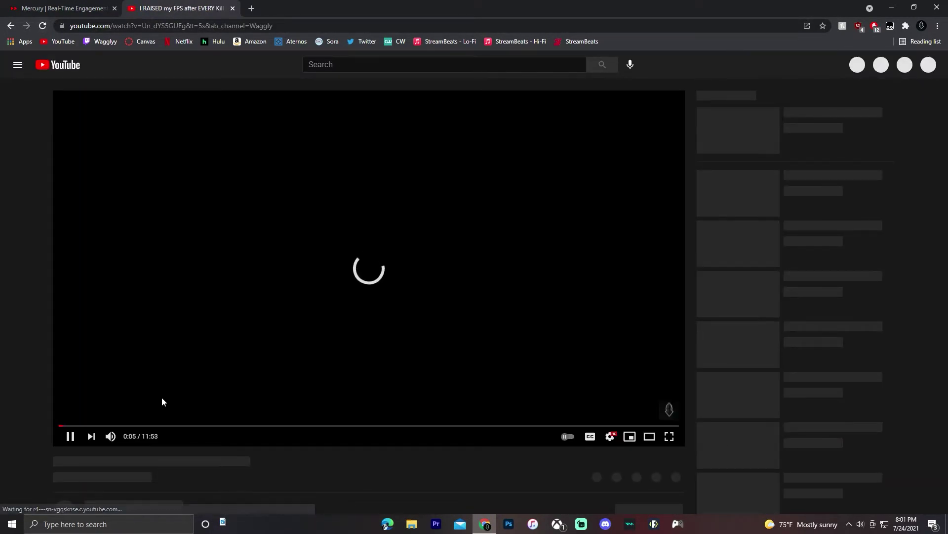
{"action": "left_click", "coordinate": [70, 437]}
{"action": "scroll", "coordinate": [190, 350], "scroll_direction": "down", "scroll_amount": 6}
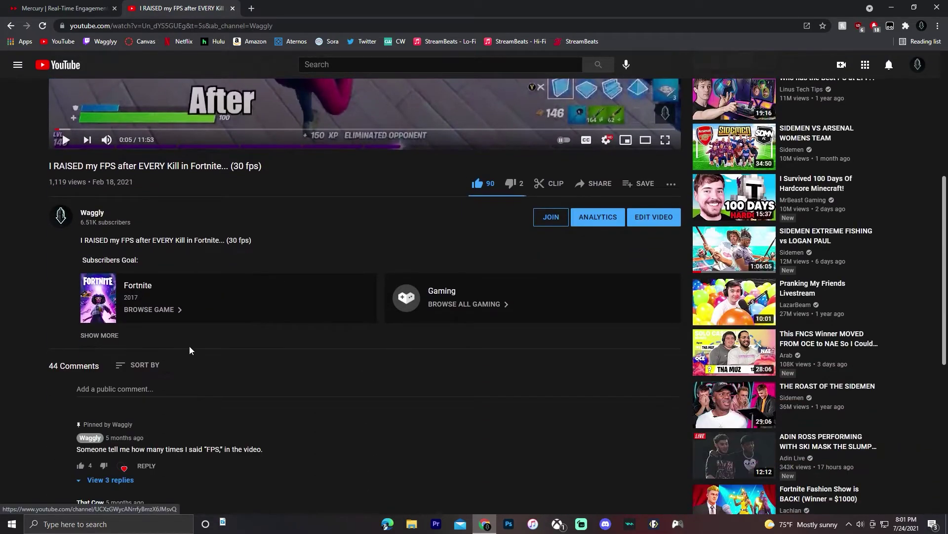
{"action": "left_click", "coordinate": [100, 335]}
{"action": "scroll", "coordinate": [148, 346], "scroll_direction": "down", "scroll_amount": 3}
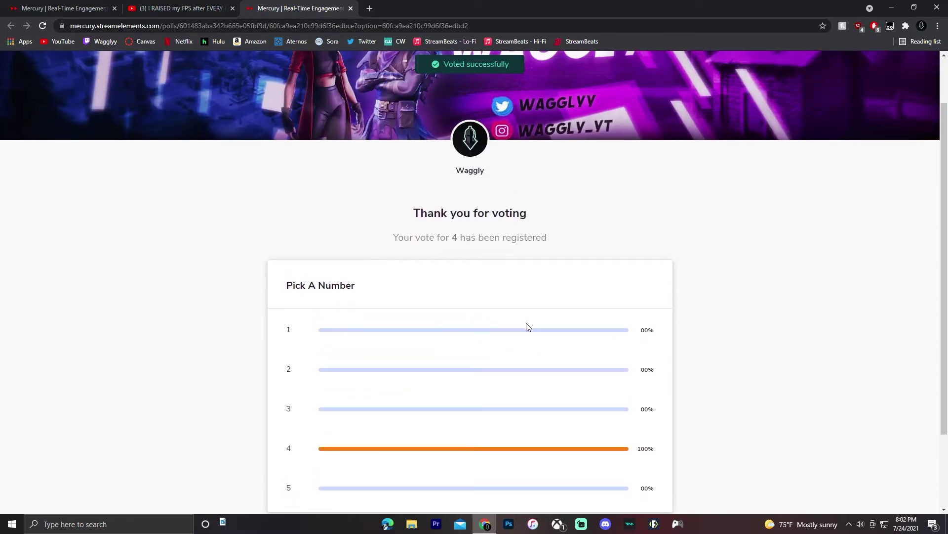
Review the poll results page showing option 4 at 100%, then close that tab
{"action": "scroll", "coordinate": [544, 219], "scroll_direction": "up", "scroll_amount": 2}
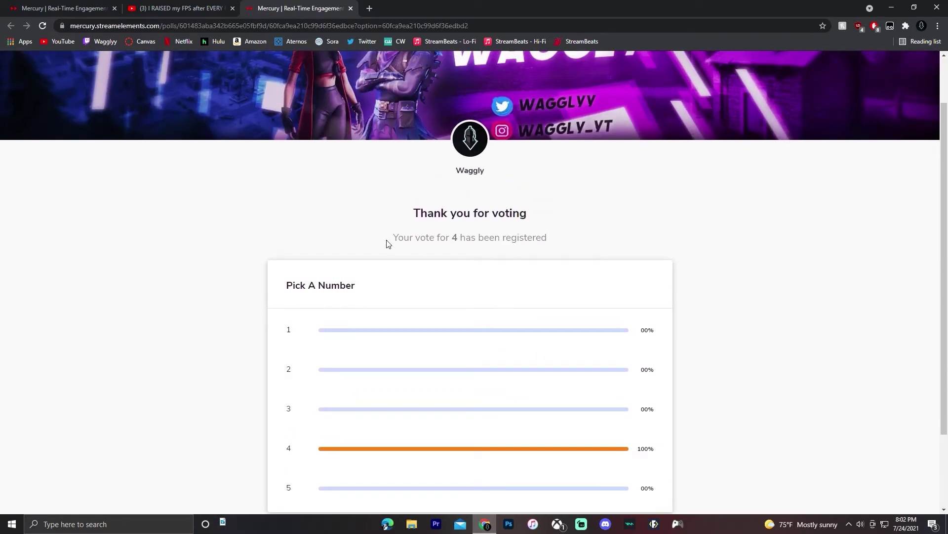
{"action": "scroll", "coordinate": [525, 339], "scroll_direction": "down", "scroll_amount": 2}
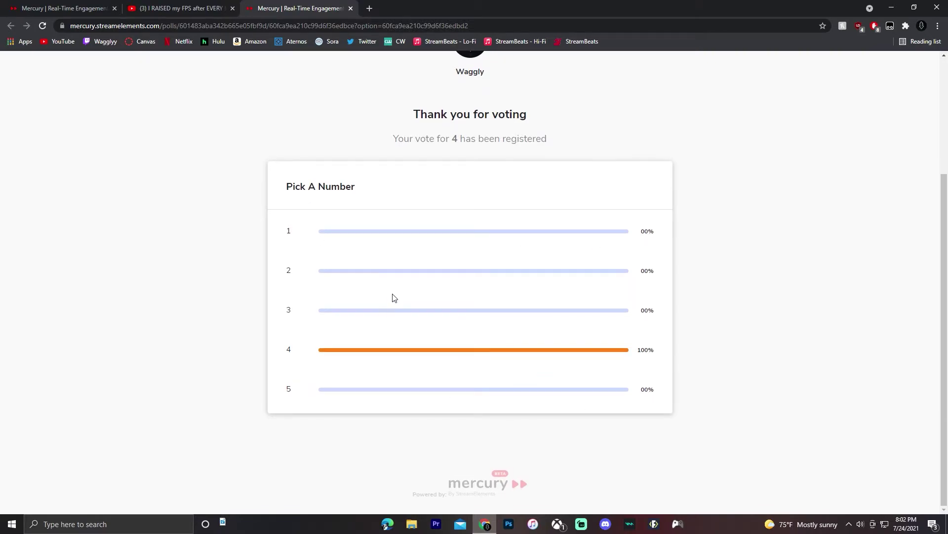
{"action": "middle_click", "coordinate": [280, 4]}
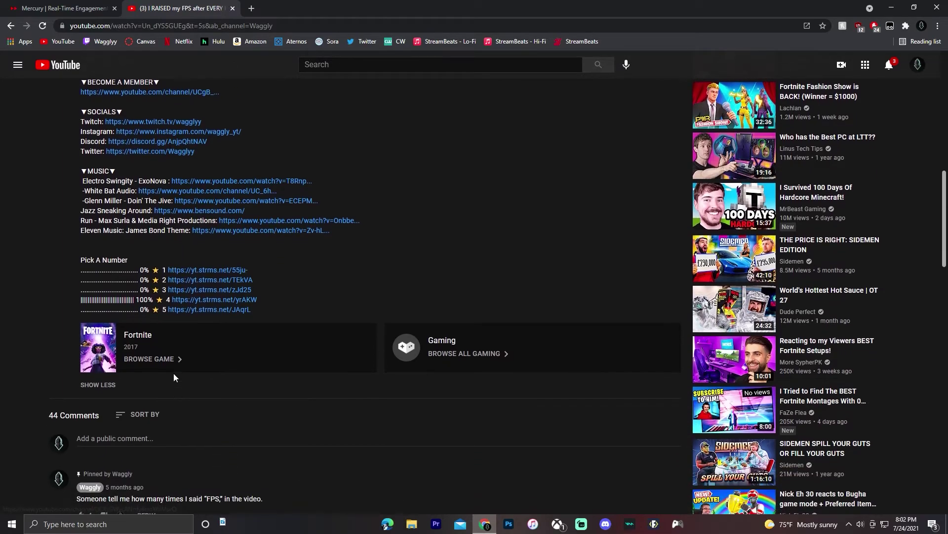
Verify option 4 shows 100% in the description, close the repeat-vote page and the YouTube tab
{"action": "left_click_drag", "start_coordinate": [80, 302], "coordinate": [146, 305]}
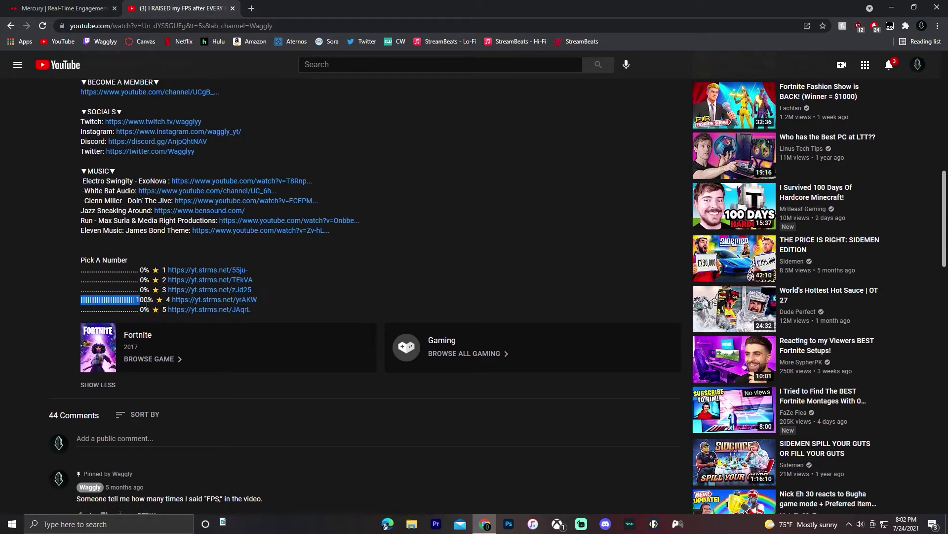
{"action": "left_click", "coordinate": [147, 305]}
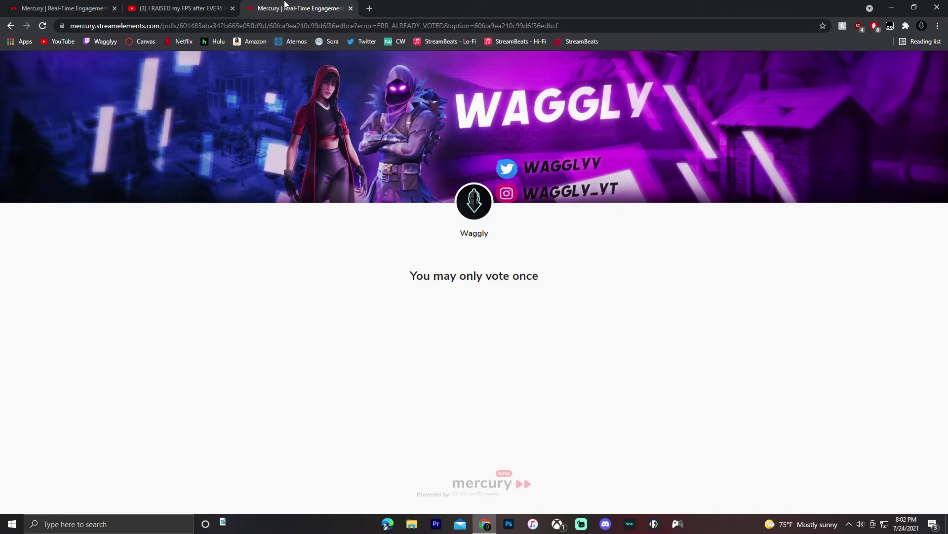
{"action": "middle_click", "coordinate": [285, 4]}
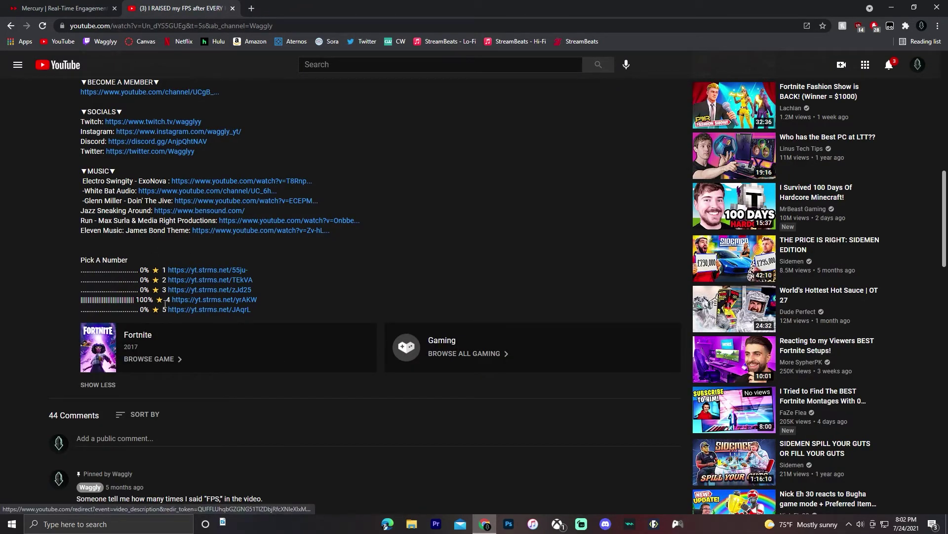
{"action": "scroll", "coordinate": [169, 293], "scroll_direction": "up", "scroll_amount": 1}
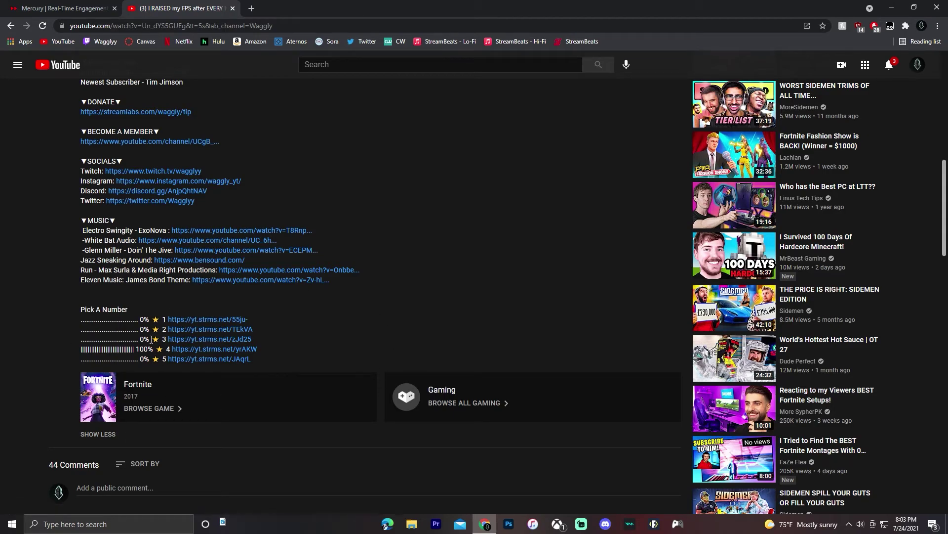
{"action": "key", "text": "ctrl+w"}
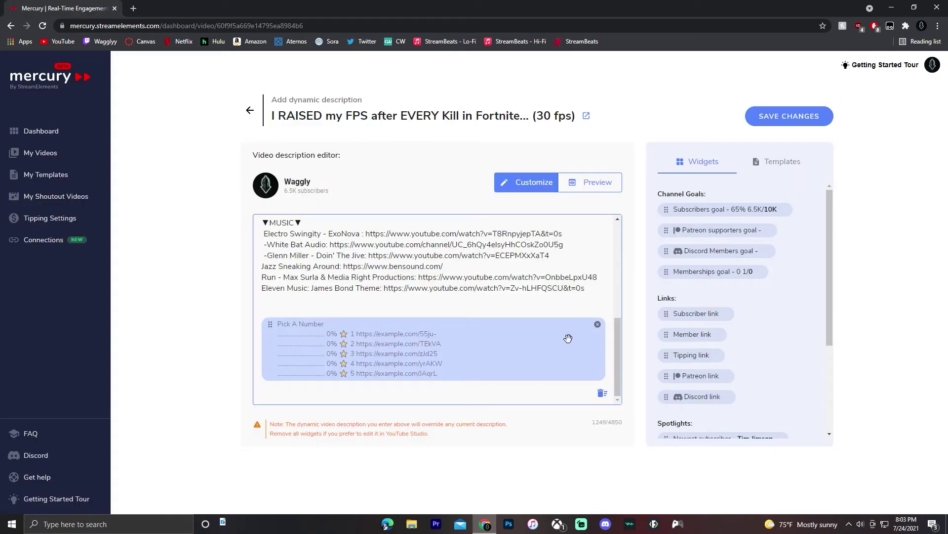
Delete the Pick A Number poll widget and two blank lines, then save the description
{"action": "left_click", "coordinate": [598, 325]}
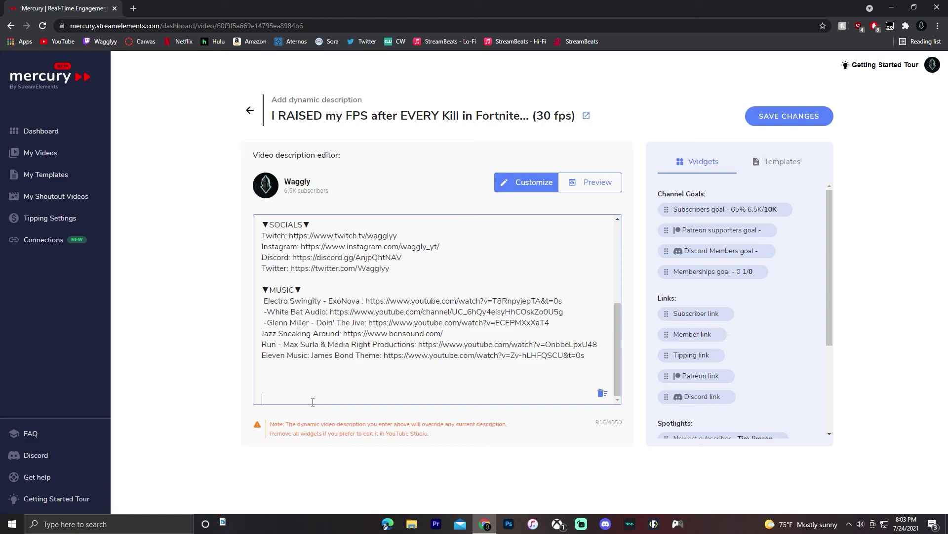
{"action": "key", "text": "BackSpace"}
{"action": "key", "text": "BackSpace"}
{"action": "key", "text": "BackSpace"}
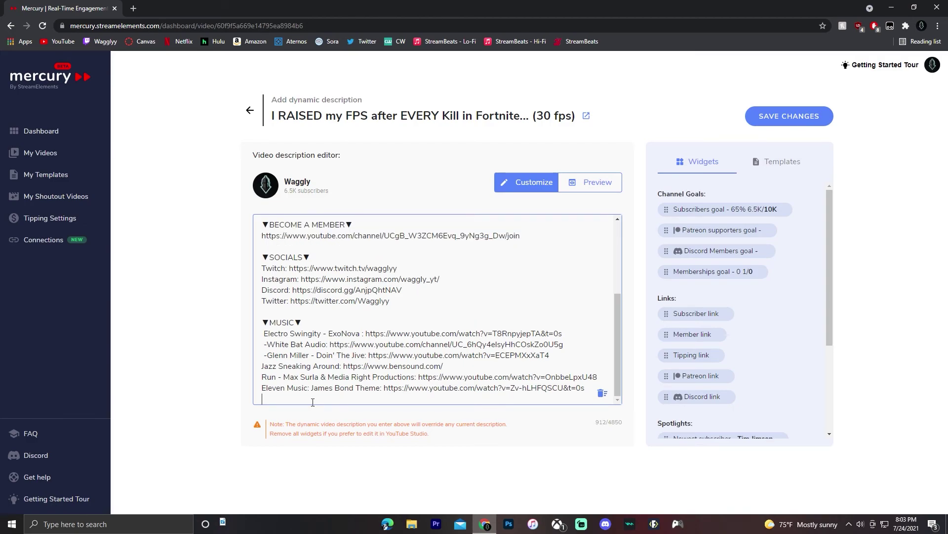
{"action": "key", "text": "BackSpace"}
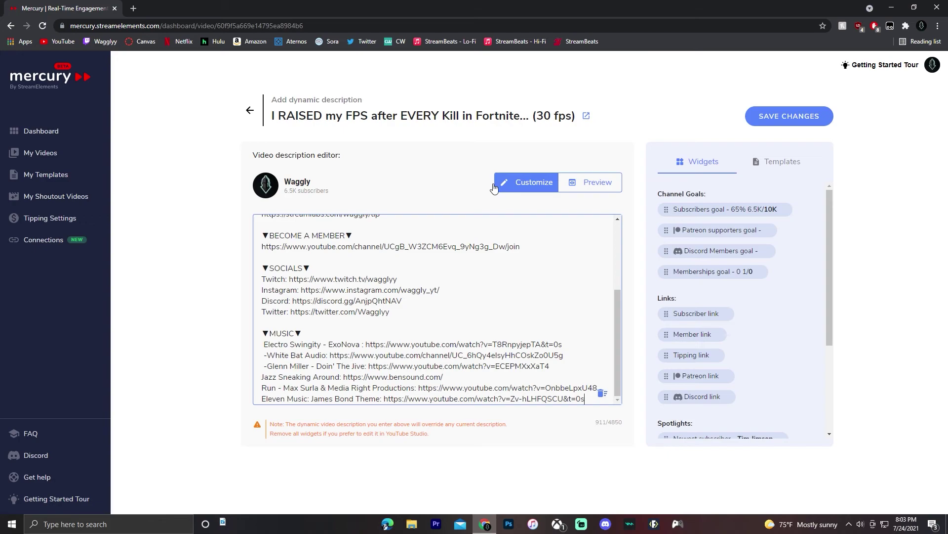
{"action": "scroll", "coordinate": [395, 395], "scroll_direction": "up", "scroll_amount": 3}
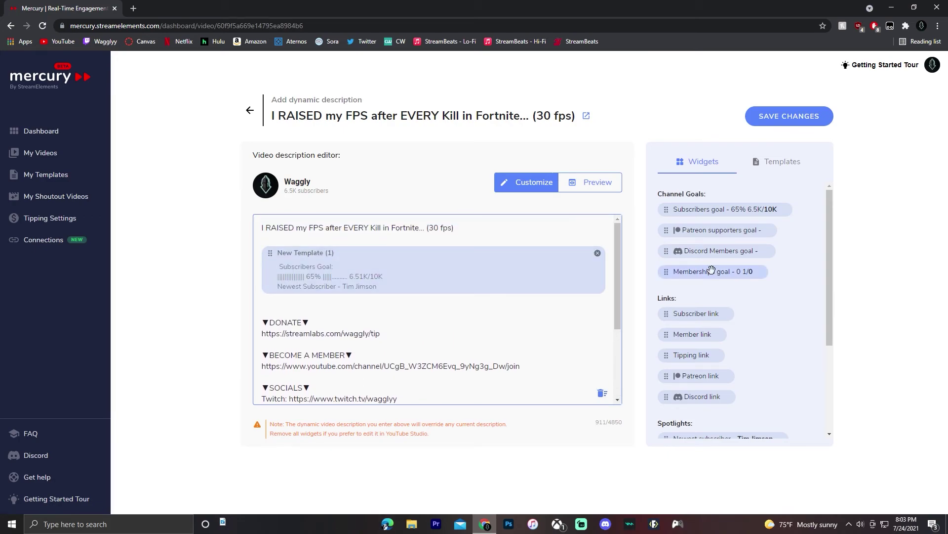
{"action": "left_click", "coordinate": [815, 117]}
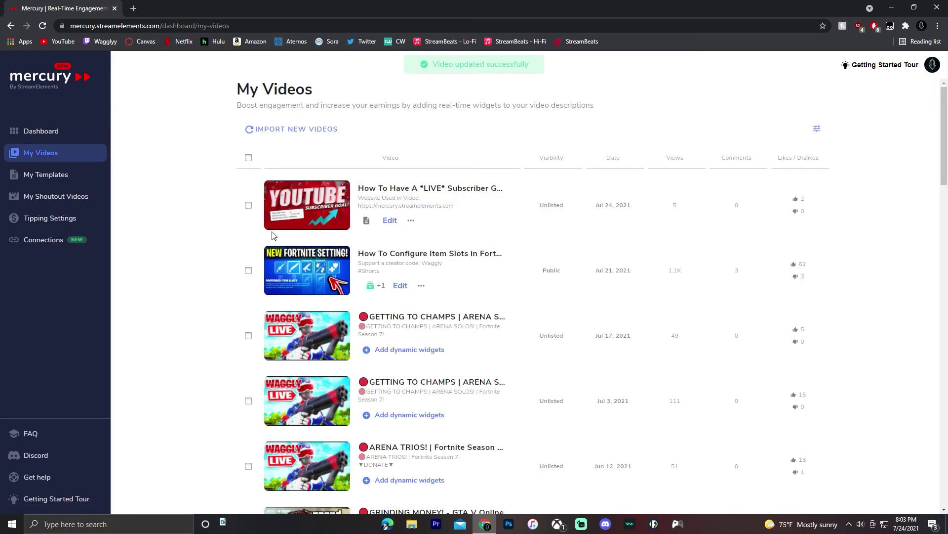